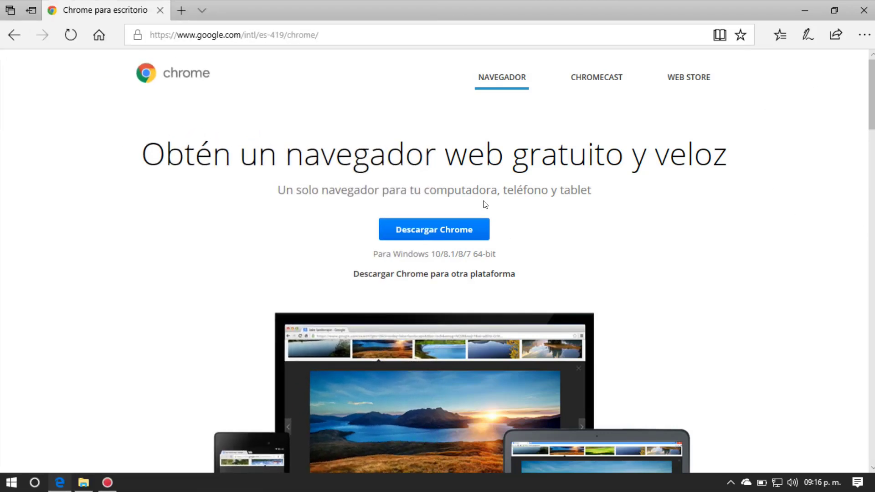
Step: Accept Chrome's terms, run the downloaded ChromeSetup.exe, and close the download page
{"action": "left_click", "coordinate": [436, 232]}
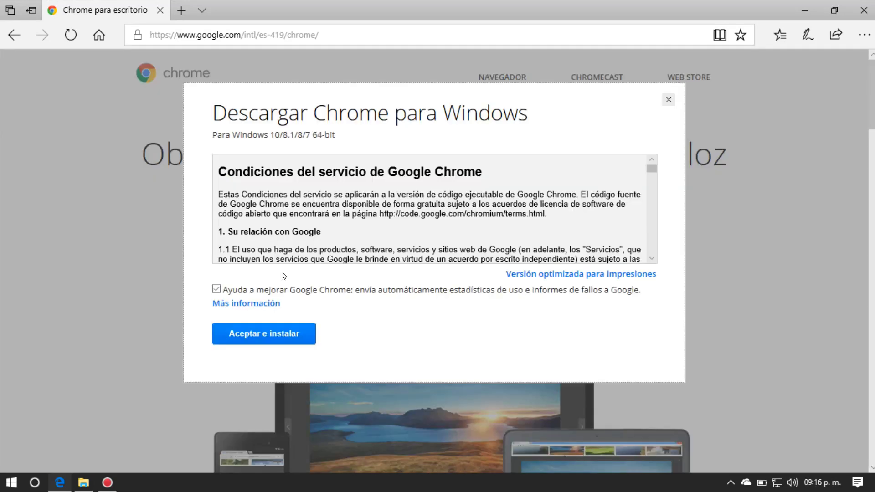
{"action": "left_click", "coordinate": [239, 334]}
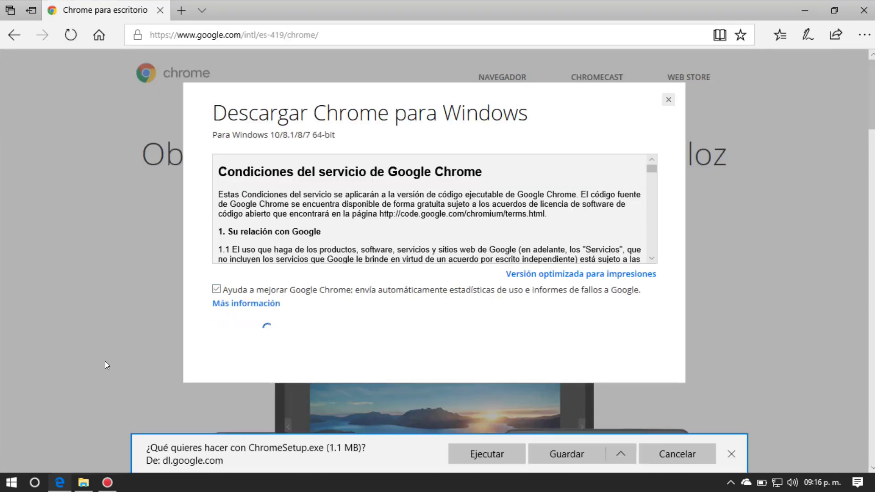
{"action": "left_click", "coordinate": [553, 454]}
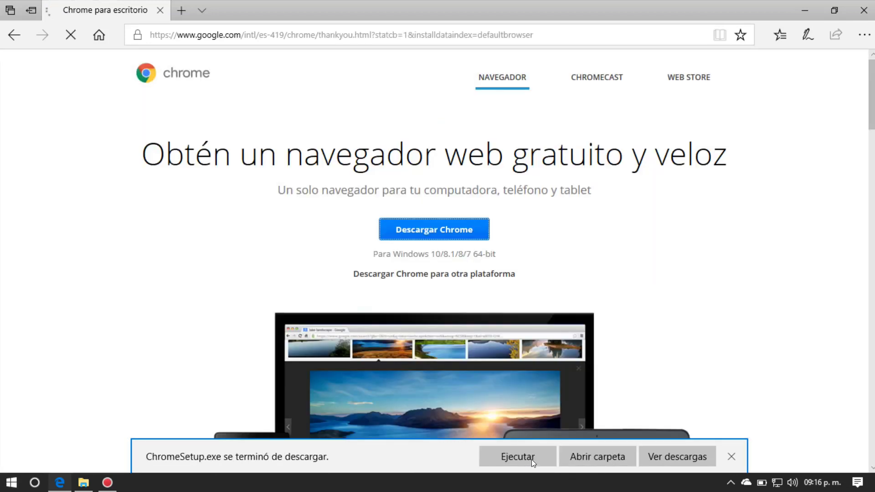
{"action": "left_click", "coordinate": [160, 10]}
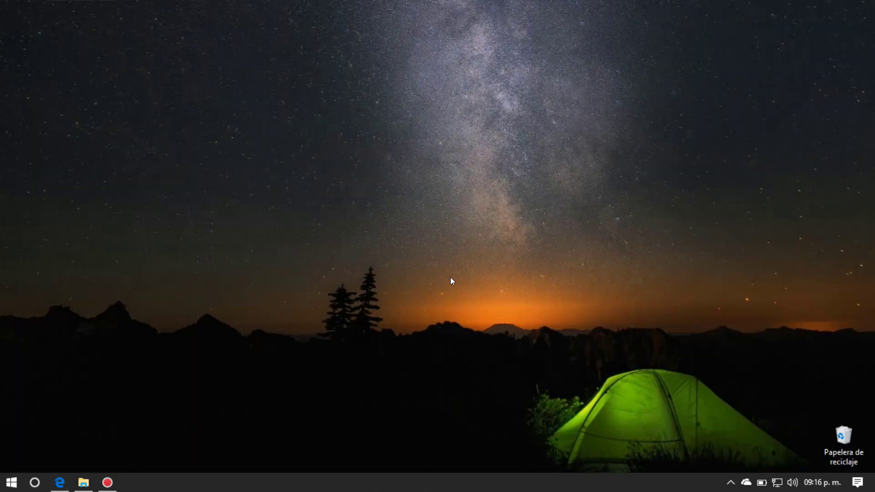
Step: Run ChromeSetup from Descargas as administrator, approve the UAC prompt, and minimize Explorer
{"action": "left_click", "coordinate": [83, 482]}
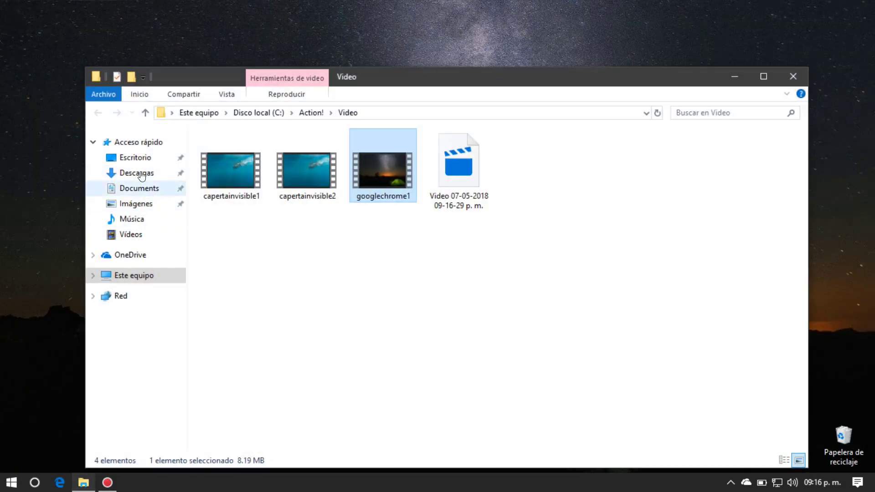
{"action": "left_click", "coordinate": [141, 172]}
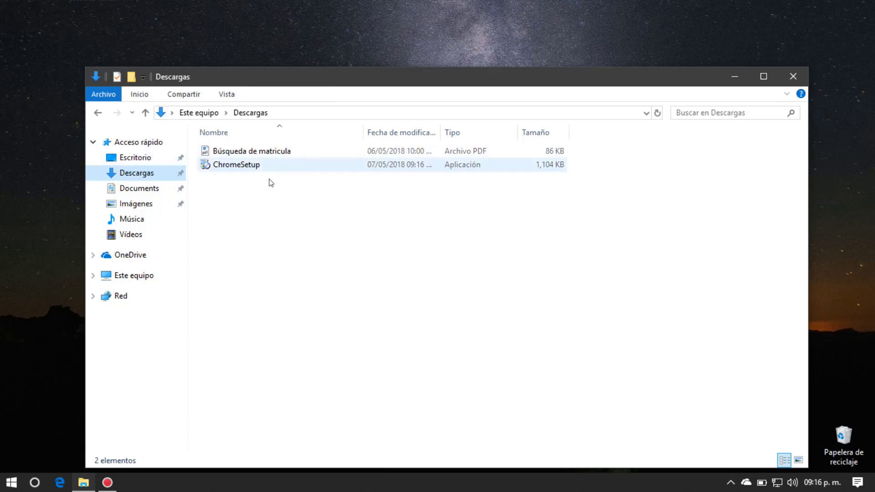
{"action": "left_click", "coordinate": [238, 166]}
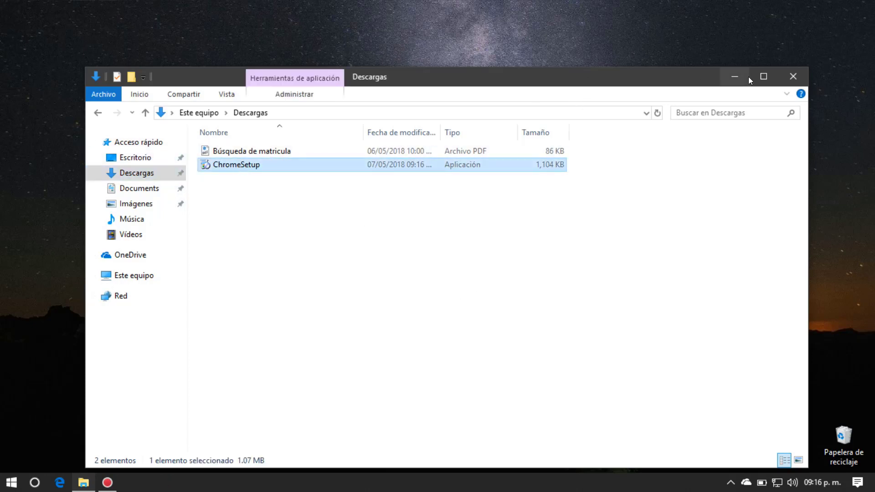
{"action": "right_click", "coordinate": [251, 167]}
{"action": "left_click", "coordinate": [300, 172]}
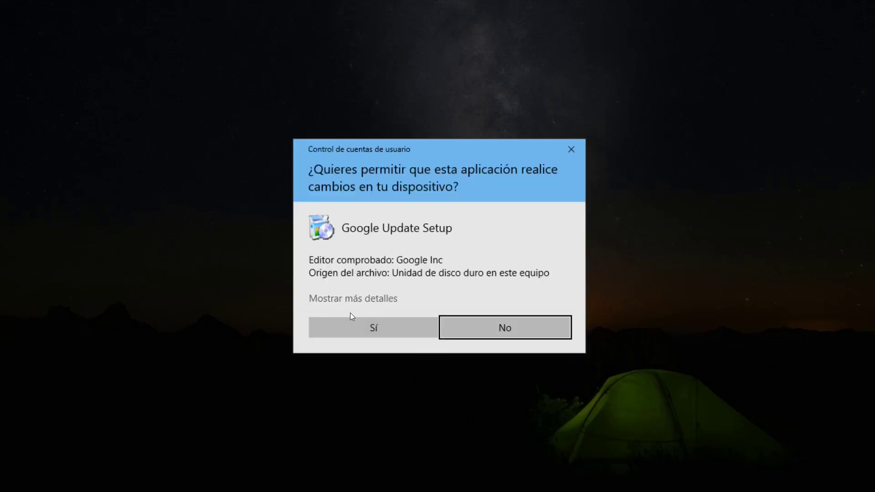
{"action": "left_click", "coordinate": [325, 329]}
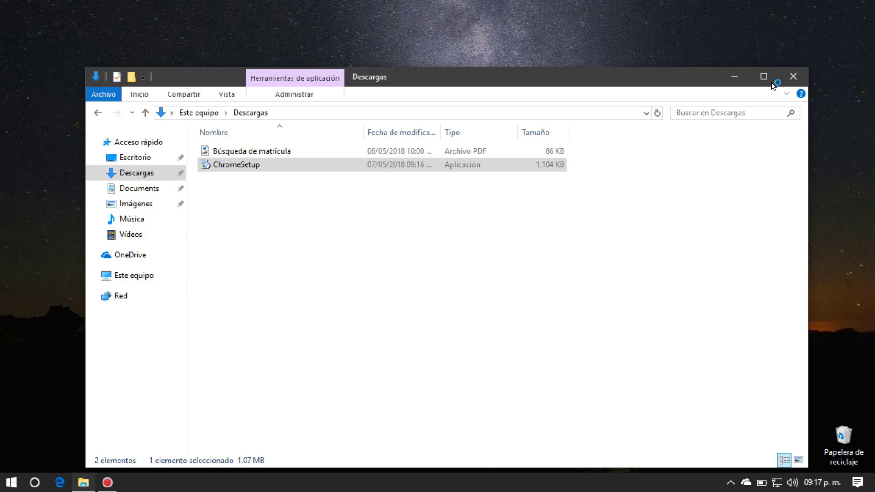
{"action": "left_click", "coordinate": [729, 77]}
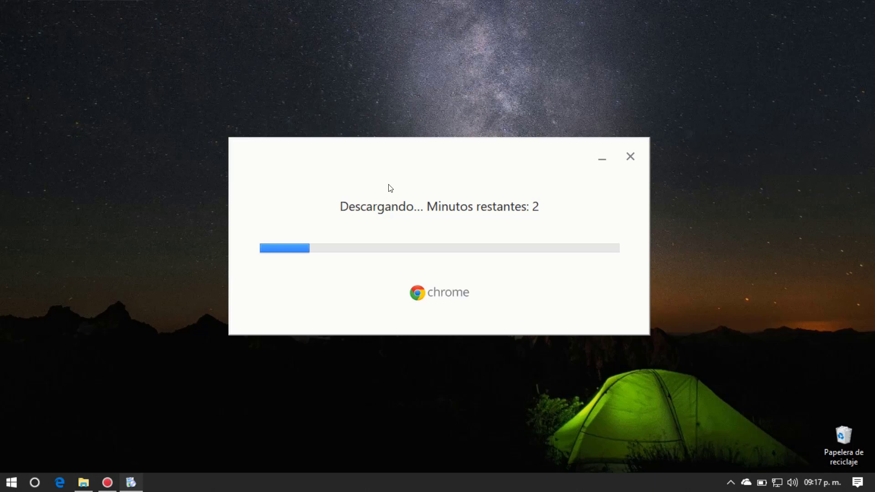
Step: Reposition the installer dialog while the Chrome download reaches about 41 seconds remaining
{"action": "left_click_drag", "start_coordinate": [390, 156], "coordinate": [398, 123]}
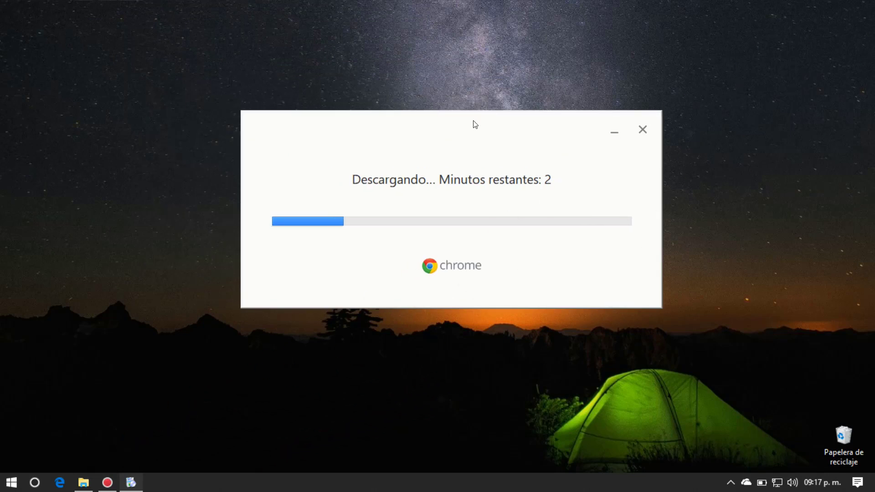
{"action": "left_click_drag", "start_coordinate": [475, 124], "coordinate": [414, 94]}
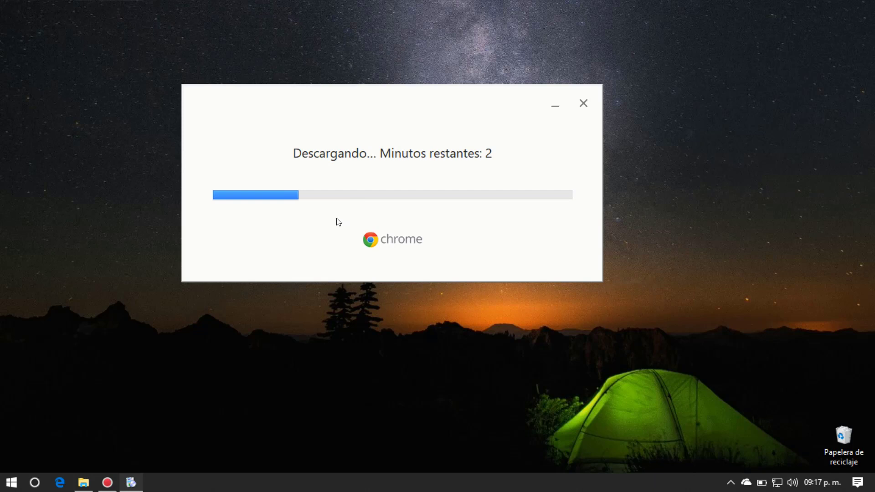
{"action": "left_click_drag", "start_coordinate": [234, 91], "coordinate": [324, 104]}
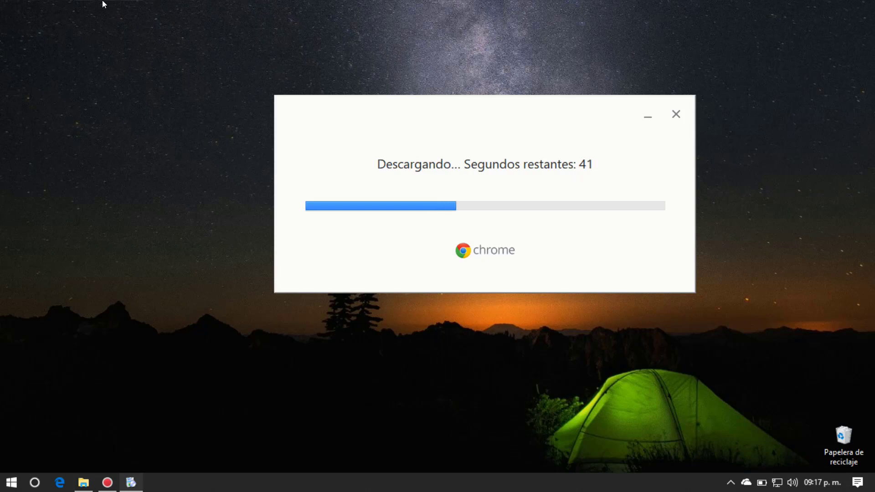
Step: Move the installer dialog around until the download ends and 'Instalando...' appears
{"action": "left_click_drag", "start_coordinate": [536, 113], "coordinate": [467, 121]}
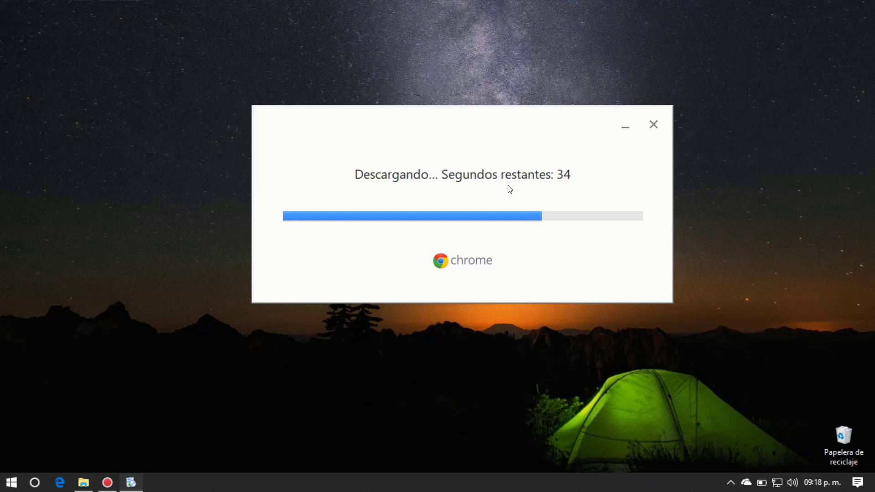
{"action": "left_click_drag", "start_coordinate": [566, 119], "coordinate": [336, 25]}
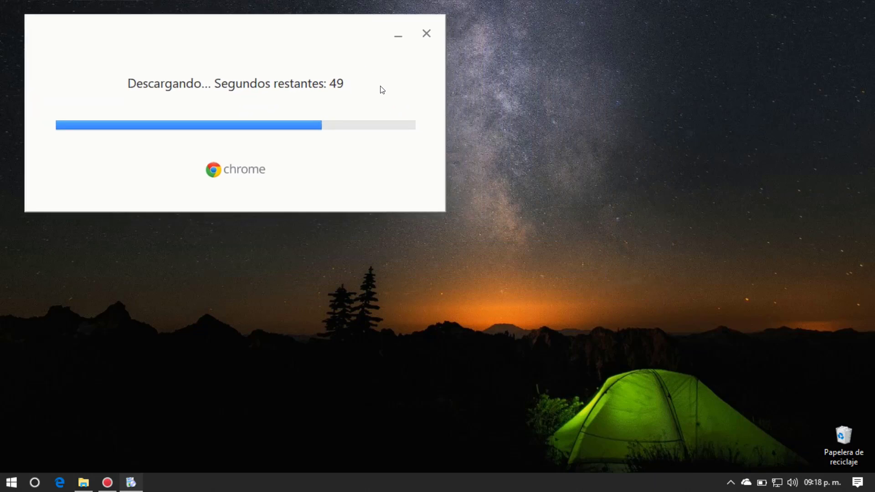
{"action": "left_click_drag", "start_coordinate": [275, 25], "coordinate": [463, 29]}
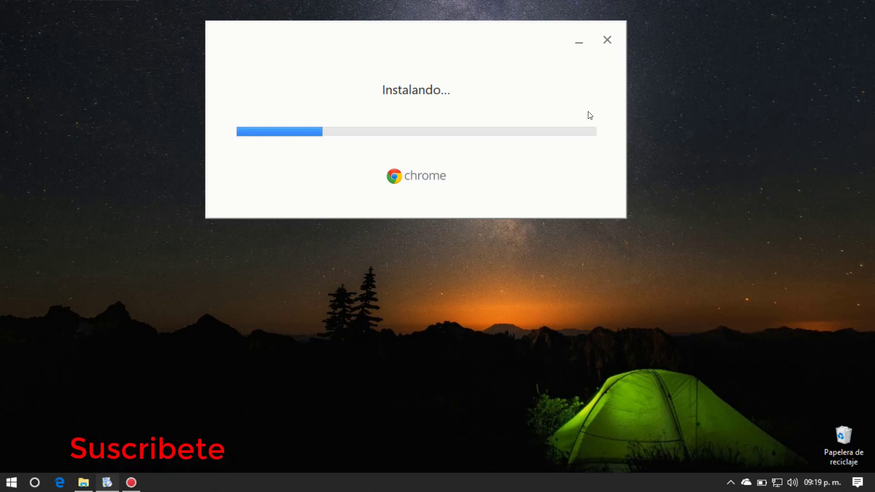
Step: Drag the installer window aside while installation finishes and a new Chrome window opens
{"action": "left_click_drag", "start_coordinate": [474, 27], "coordinate": [354, 39]}
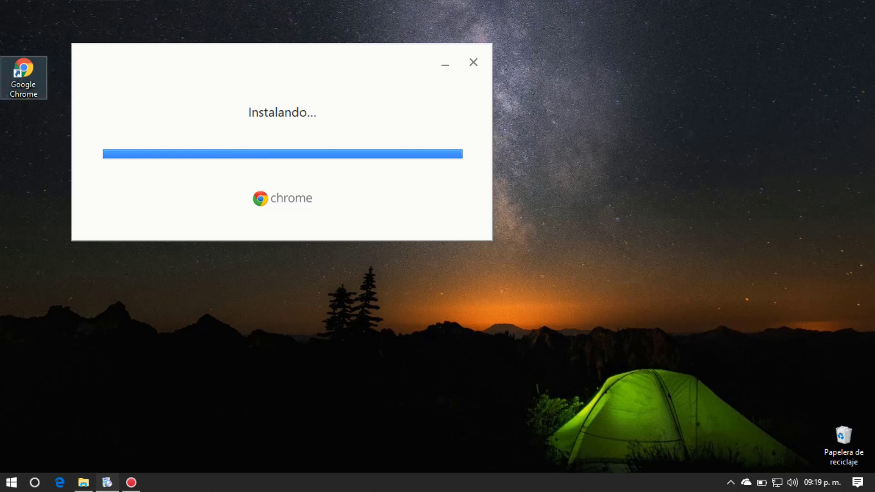
{"action": "left_click_drag", "start_coordinate": [121, 87], "coordinate": [837, 438]}
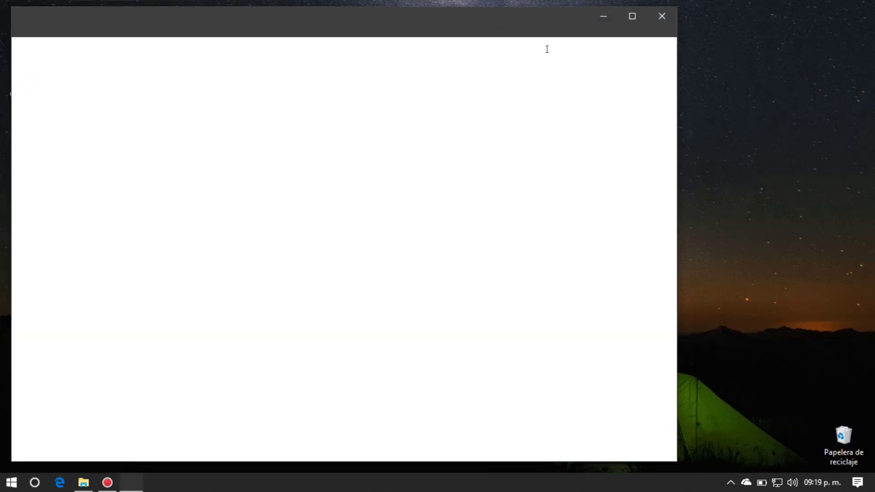
Step: Minimize Chrome, drag its desktop shortcut into the Recycle Bin, and restore Chrome
{"action": "left_click", "coordinate": [601, 16]}
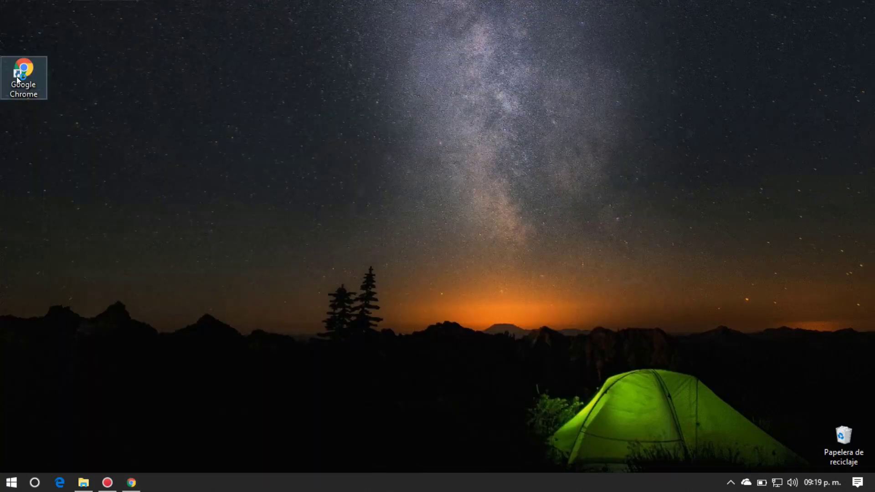
{"action": "left_click_drag", "start_coordinate": [23, 71], "coordinate": [830, 449]}
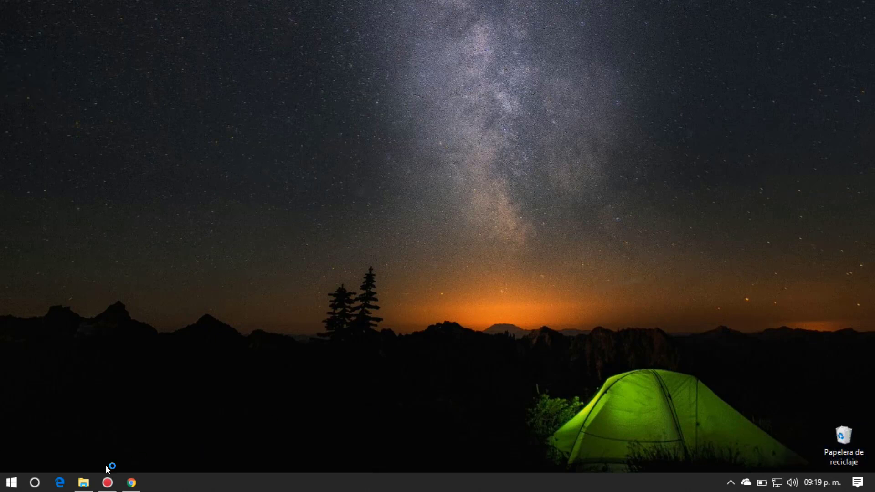
{"action": "left_click", "coordinate": [133, 486]}
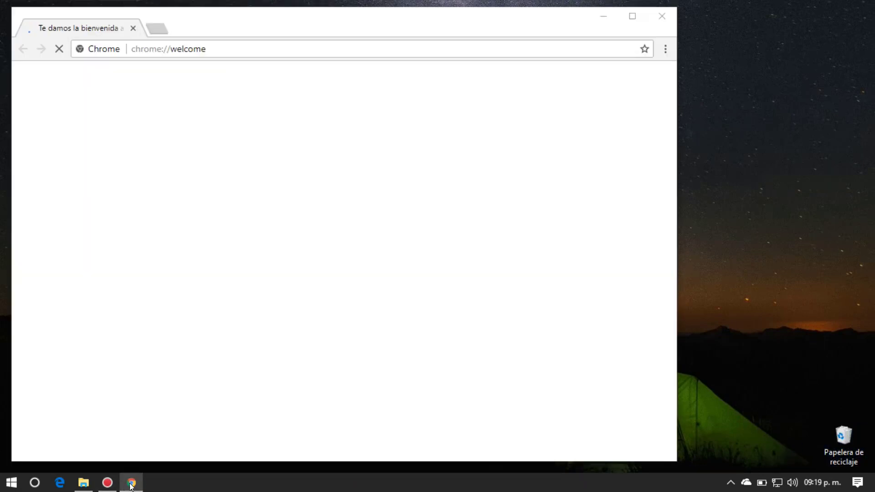
Step: Pin Chrome to the taskbar, maximize the welcome page, and start signing in with ACCEDER
{"action": "right_click", "coordinate": [131, 485]}
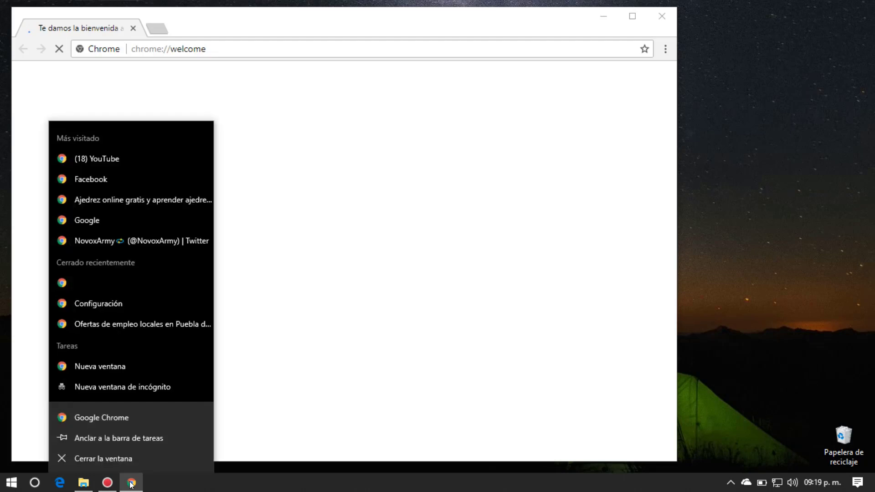
{"action": "left_click", "coordinate": [113, 437]}
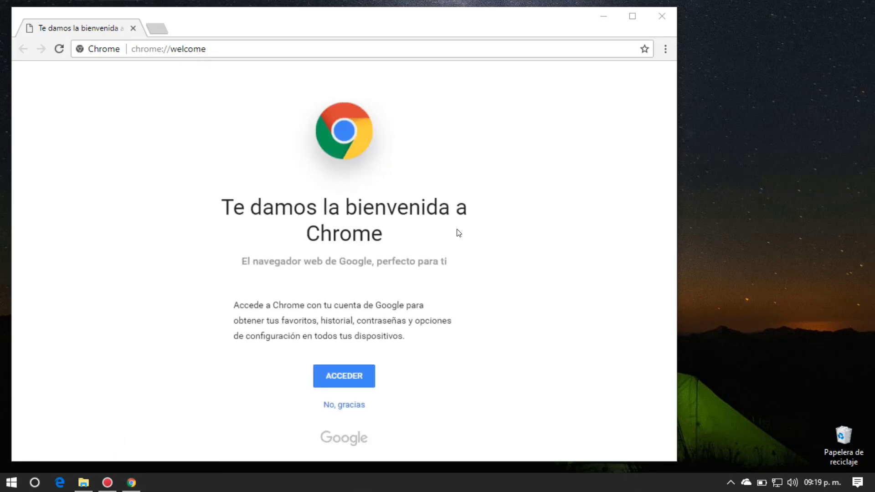
{"action": "left_click", "coordinate": [631, 17]}
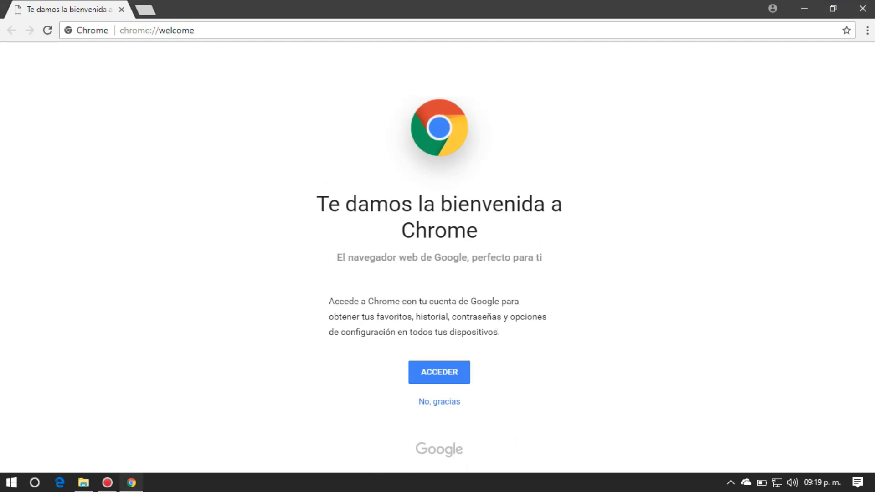
{"action": "left_click", "coordinate": [442, 376]}
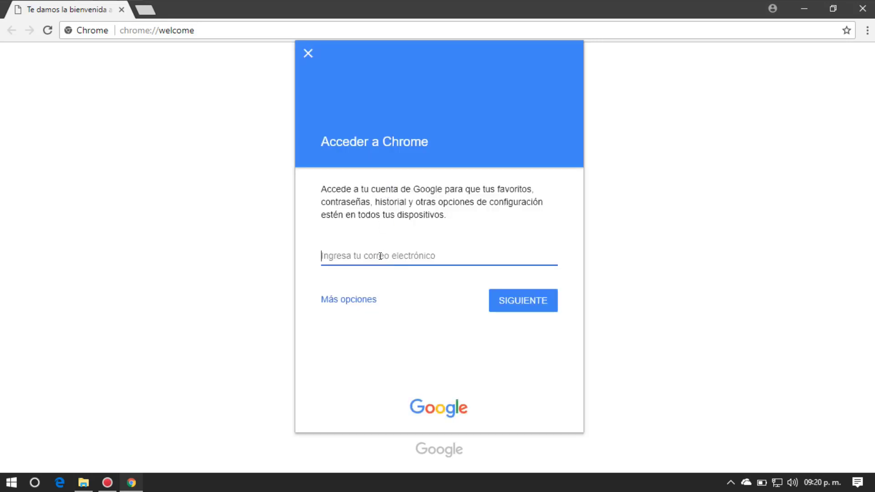
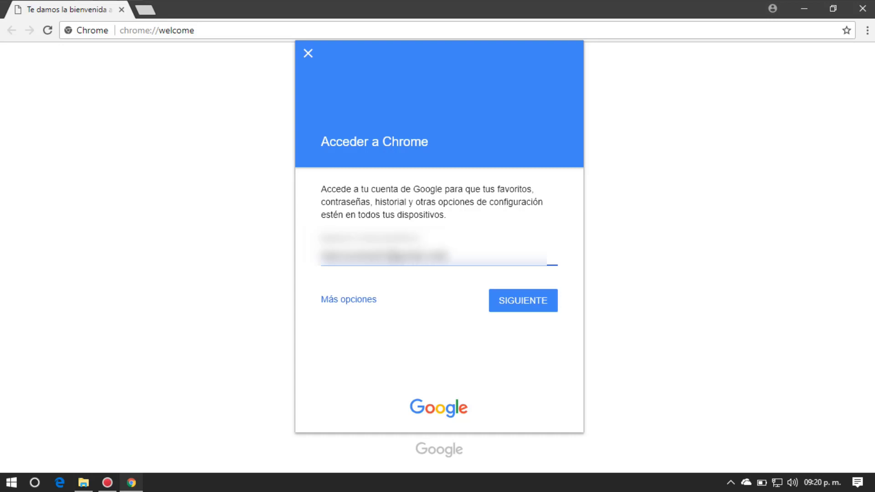
Step: Sign in with the account's e-mail address and password, then acknowledge the sync confirmation with ENTENDIDO
{"action": "left_click", "coordinate": [525, 302]}
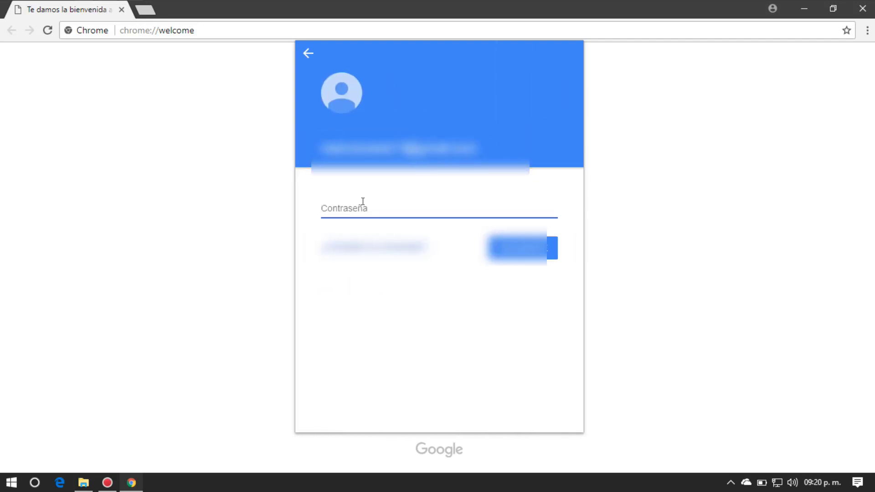
{"action": "type", "text": "•••••••••"}
{"action": "left_click", "coordinate": [511, 258]}
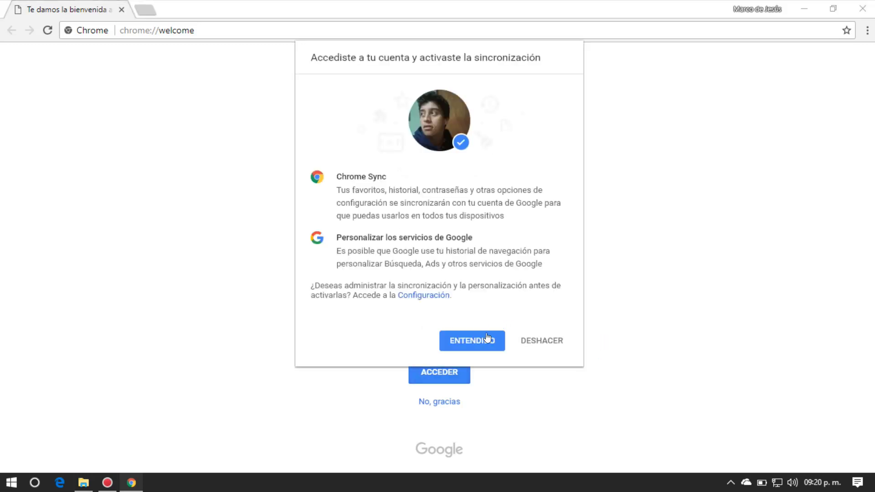
{"action": "left_click", "coordinate": [477, 344]}
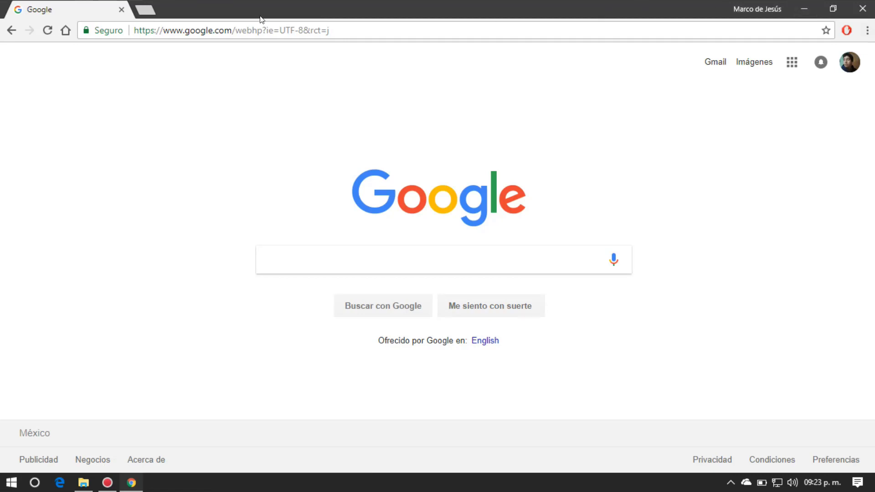
Step: Go to chrome://settings/ by picking the suggestion in the address bar
{"action": "left_click", "coordinate": [351, 31]}
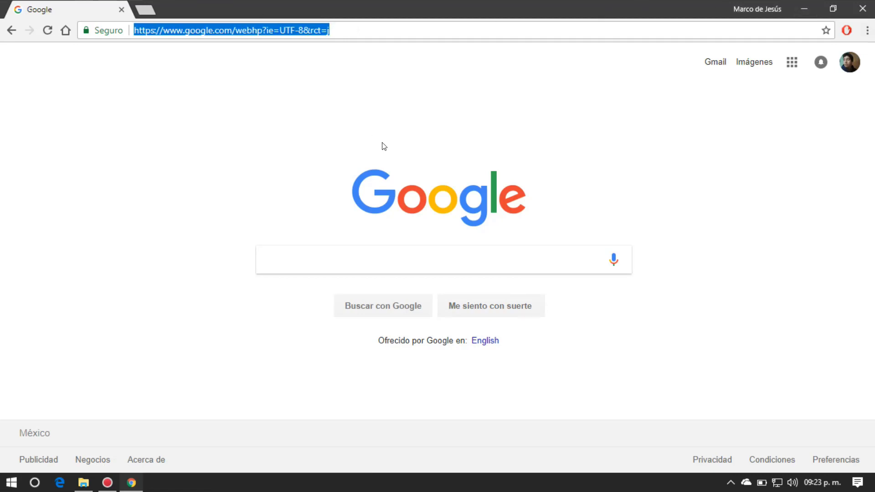
{"action": "type", "text": "chrome"}
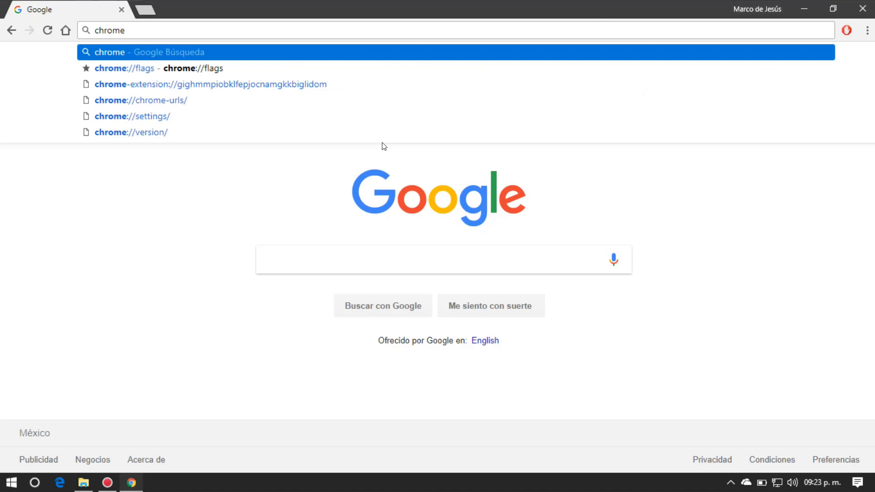
{"action": "key", "text": "Down"}
{"action": "key", "text": "Down"}
{"action": "key", "text": "Down"}
{"action": "key", "text": "Down"}
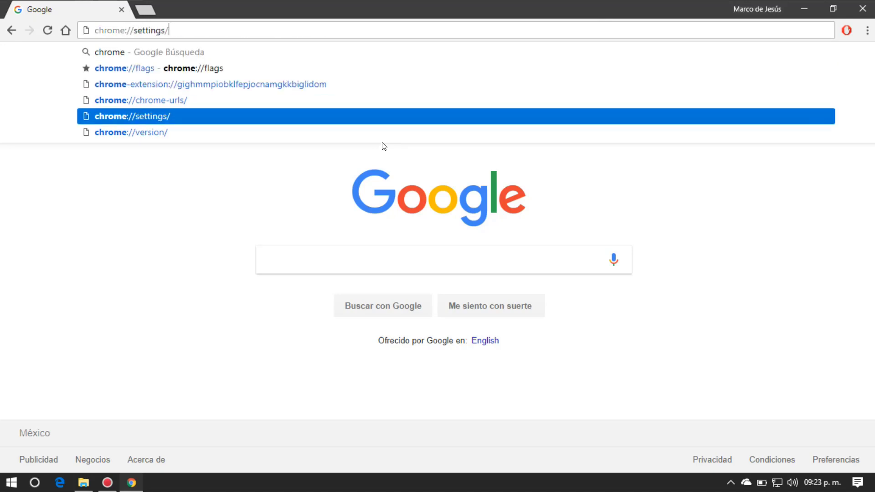
{"action": "key", "text": "Return"}
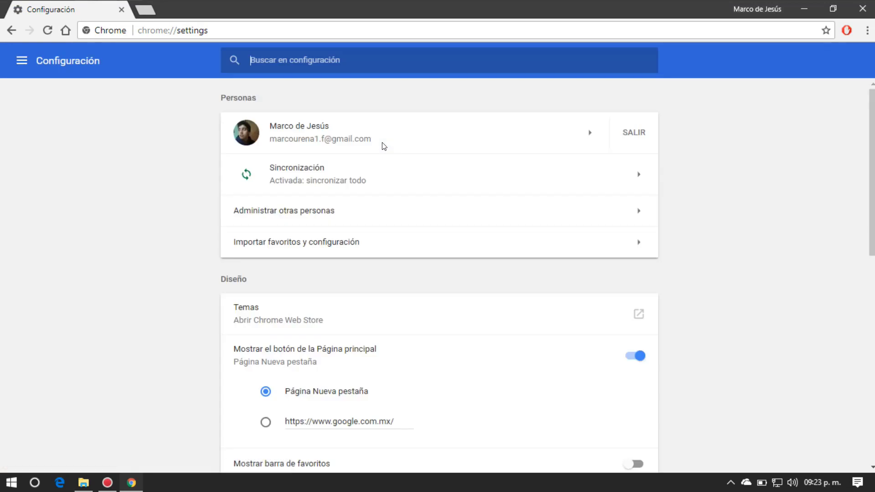
Step: Expand Avanzada settings and switch off 'Seguir ejecutando aplicaciones en segundo plano' under Sistema
{"action": "scroll", "coordinate": [384, 145], "scroll_direction": "down", "scroll_amount": 8}
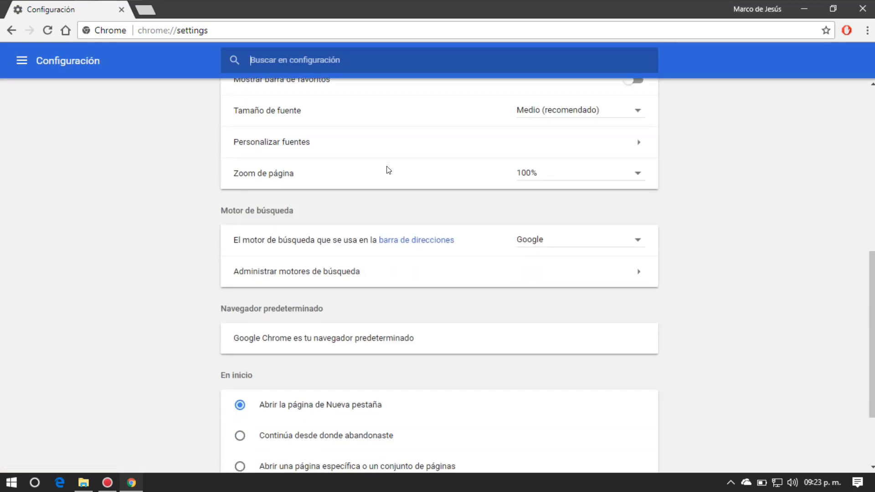
{"action": "scroll", "coordinate": [388, 170], "scroll_direction": "down", "scroll_amount": 3}
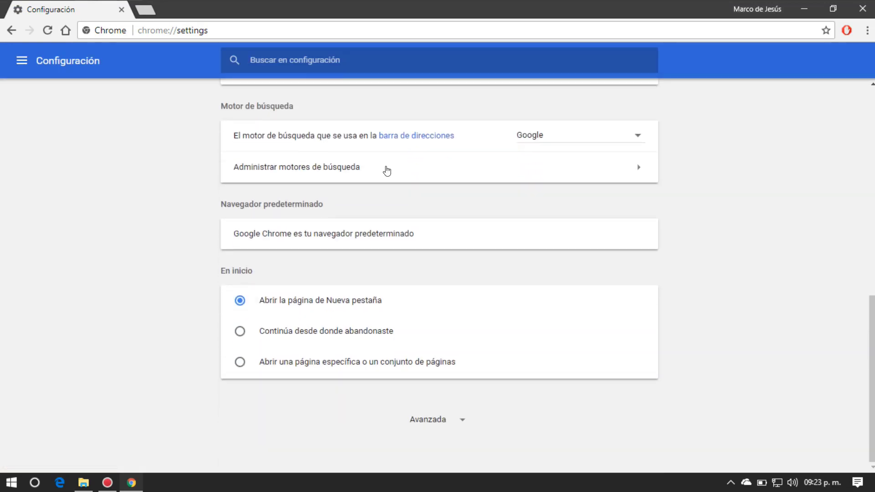
{"action": "left_click", "coordinate": [440, 419]}
{"action": "scroll", "coordinate": [460, 352], "scroll_direction": "down", "scroll_amount": 5}
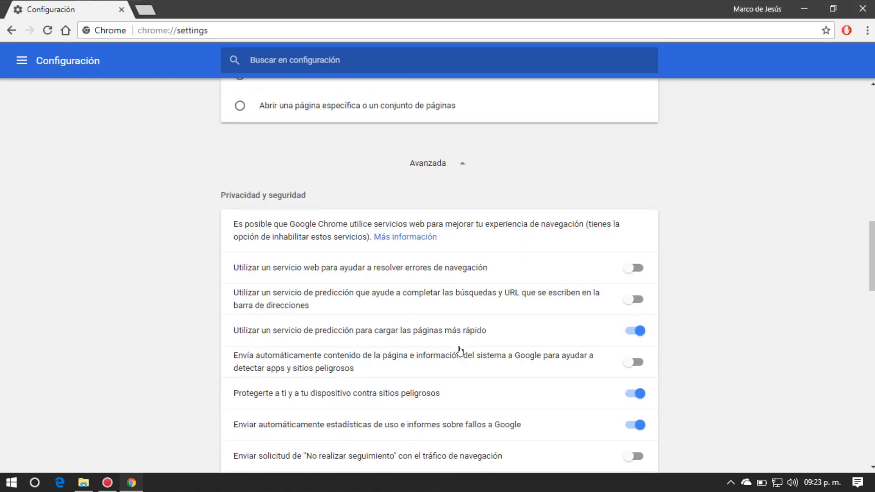
{"action": "scroll", "coordinate": [459, 351], "scroll_direction": "down", "scroll_amount": 4}
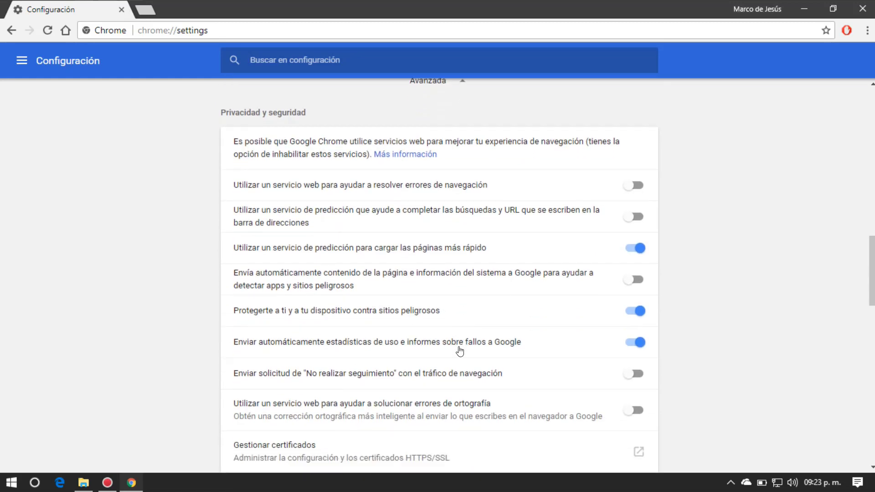
{"action": "scroll", "coordinate": [459, 351], "scroll_direction": "down", "scroll_amount": 9}
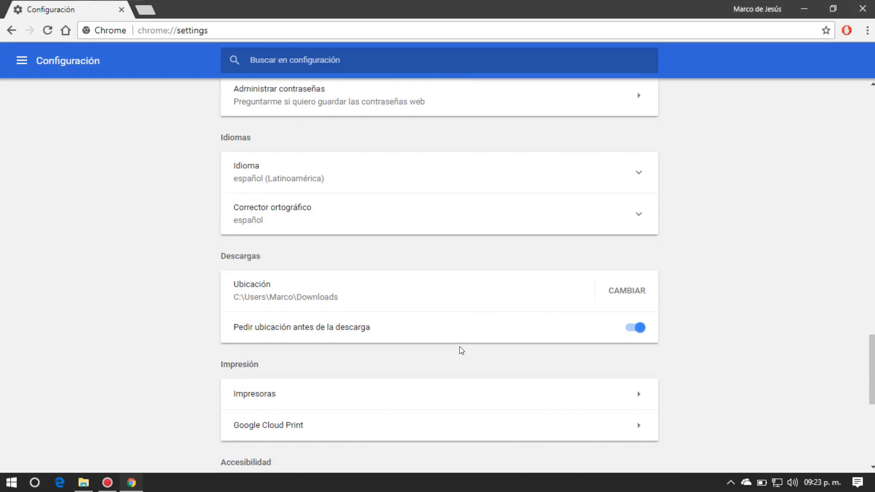
{"action": "scroll", "coordinate": [459, 350], "scroll_direction": "down", "scroll_amount": 7}
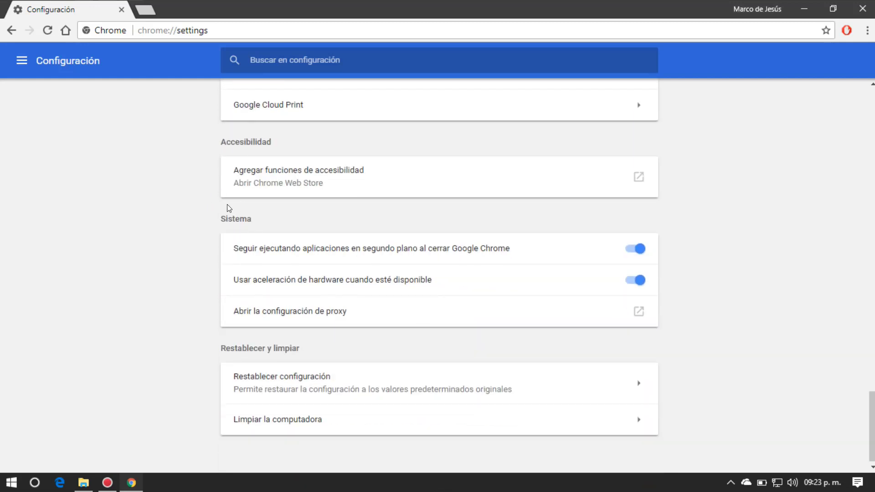
{"action": "left_click_drag", "start_coordinate": [263, 214], "coordinate": [211, 221]}
{"action": "left_click", "coordinate": [321, 214]}
{"action": "left_click", "coordinate": [634, 253]}
Step: Close Chrome and drag the Google Chrome desktop shortcut onto Papelera de reciclaje
{"action": "left_click", "coordinate": [862, 10]}
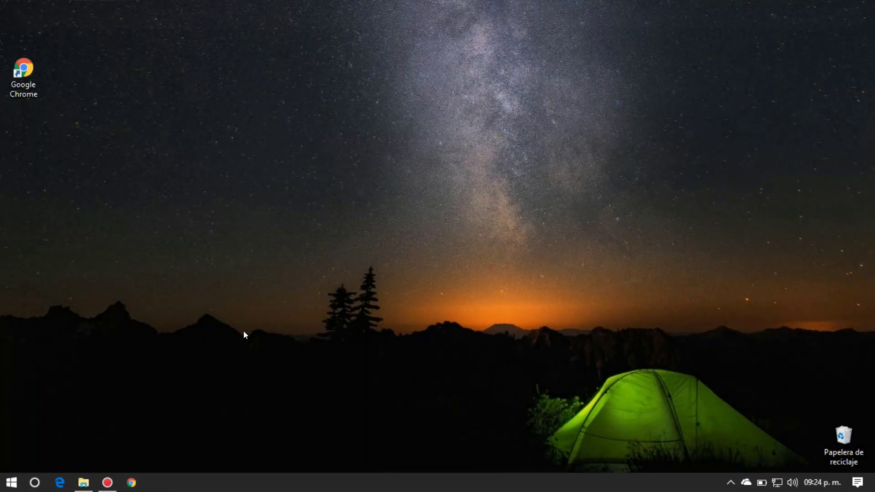
{"action": "left_click_drag", "start_coordinate": [24, 69], "coordinate": [843, 436]}
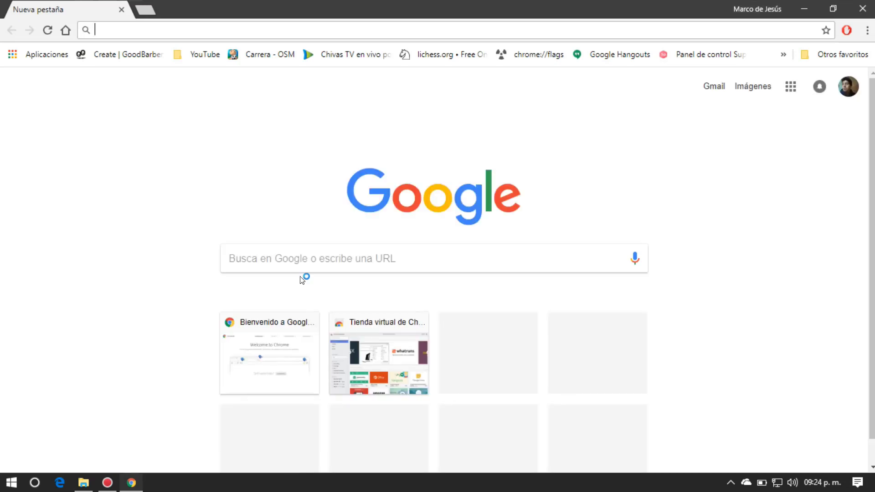
Step: Go to chrome://flags from the address bar's 'chr' suggestion
{"action": "type", "text": "a"}
{"action": "key", "text": "BackSpace"}
{"action": "key", "text": "BackSpace"}
{"action": "type", "text": "chr"}
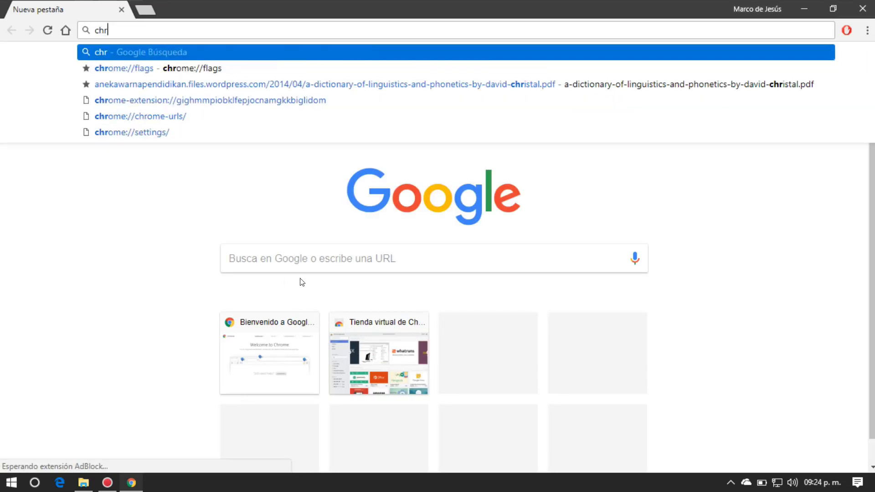
{"action": "key", "text": "Down"}
{"action": "key", "text": "Return"}
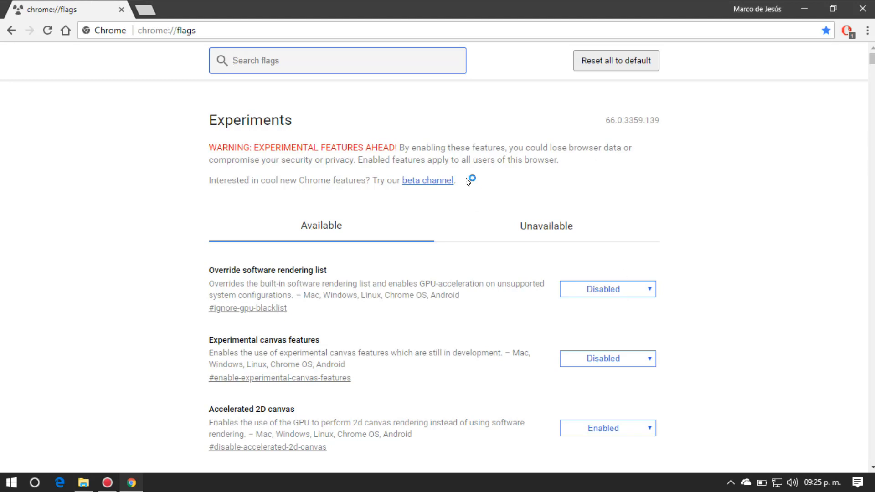
Step: Switch the Override software rendering list flag to Enabled and relaunch Chrome to apply it
{"action": "scroll", "coordinate": [734, 269], "scroll_direction": "down", "scroll_amount": 7}
{"action": "scroll", "coordinate": [729, 291], "scroll_direction": "up", "scroll_amount": 7}
{"action": "scroll", "coordinate": [697, 308], "scroll_direction": "down", "scroll_amount": 7}
{"action": "scroll", "coordinate": [697, 308], "scroll_direction": "up", "scroll_amount": 7}
{"action": "left_click", "coordinate": [645, 291]}
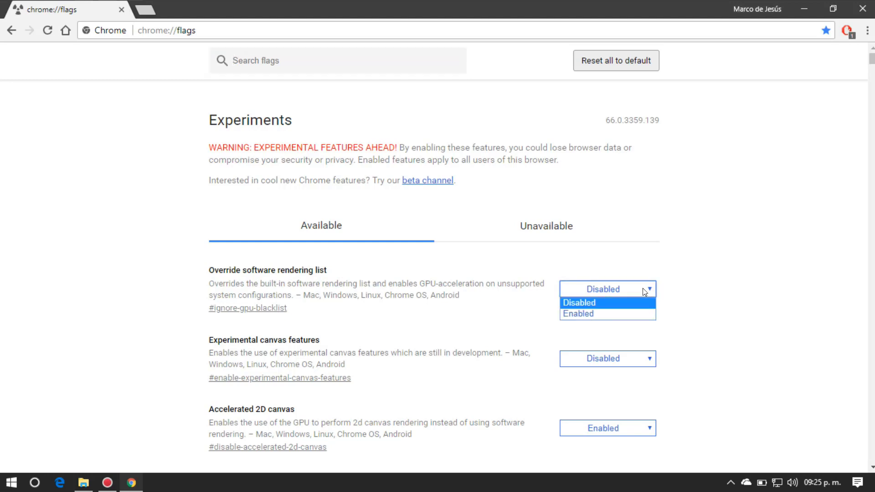
{"action": "left_click", "coordinate": [577, 311]}
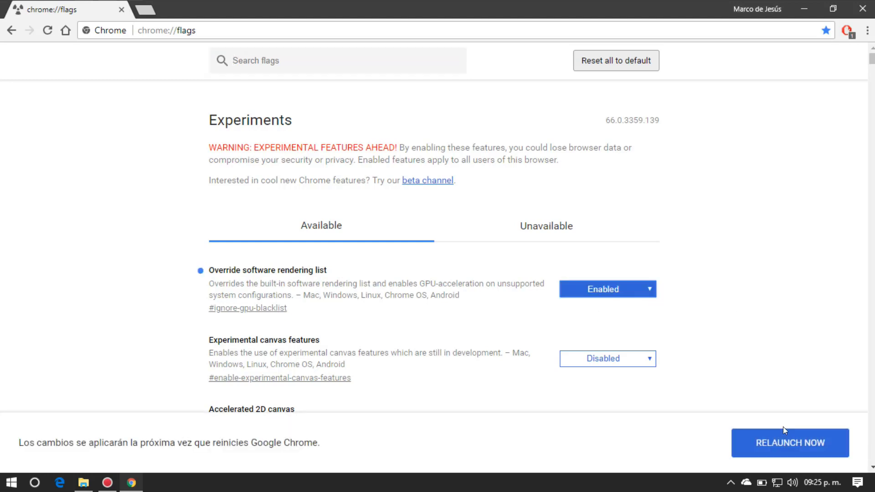
{"action": "key", "text": "super+d"}
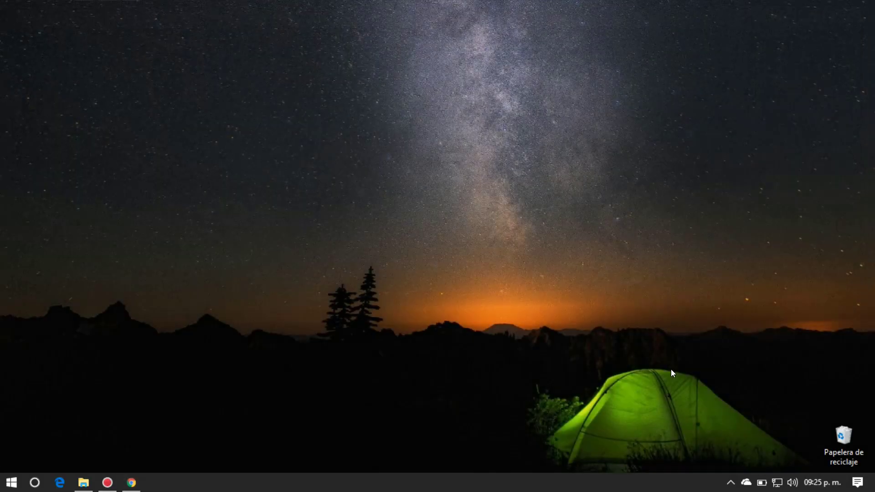